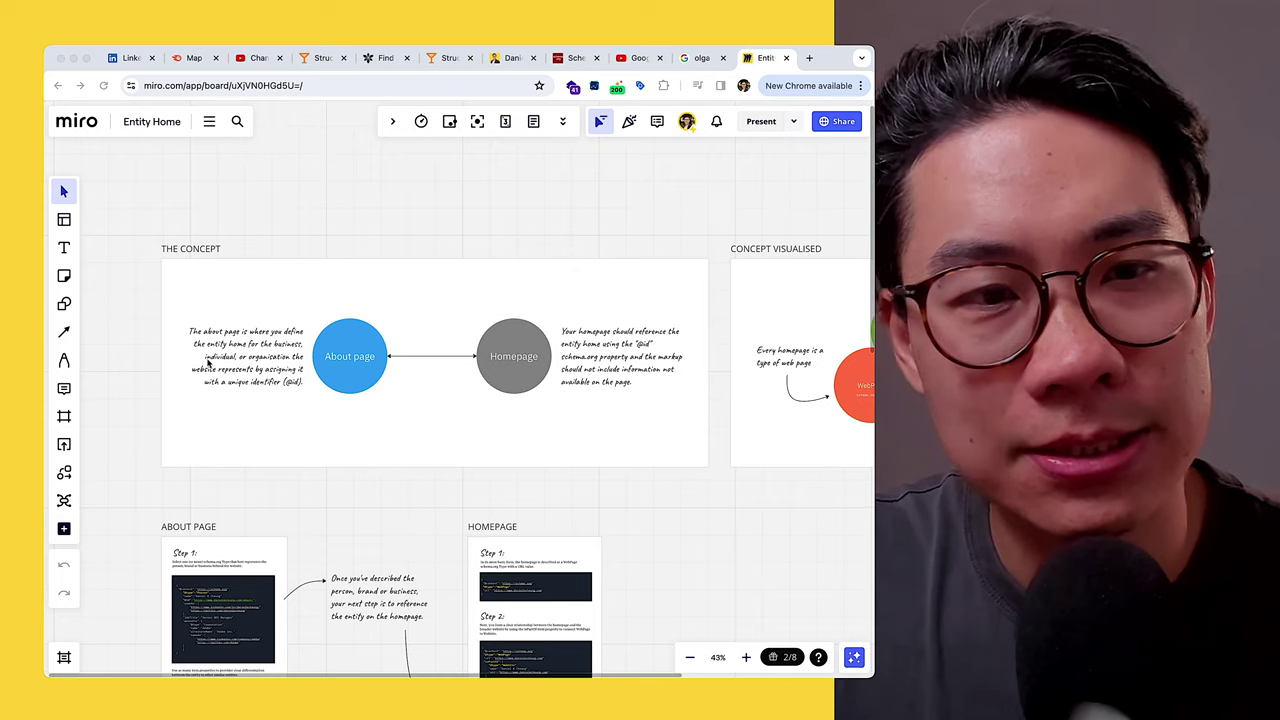
pyautogui.scroll(5, 208, 364)
pyautogui.moveTo(266, 426); pyautogui.dragTo(516, 452)
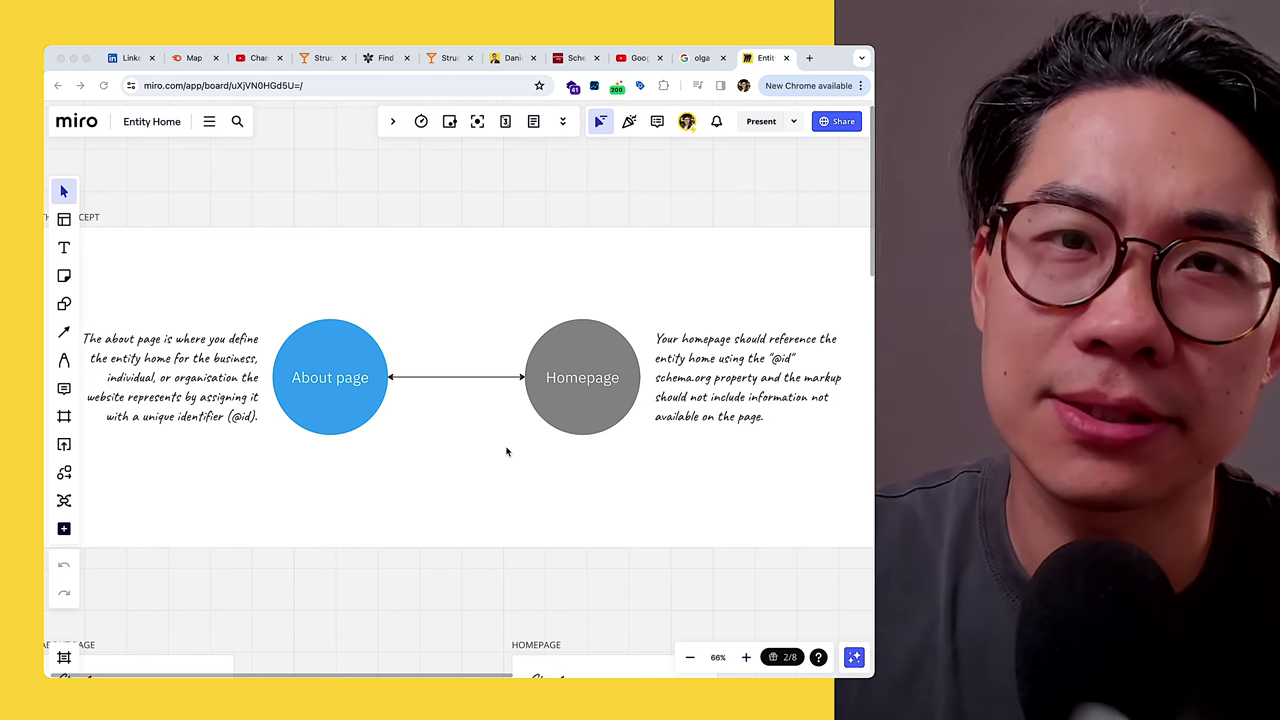
pyautogui.hscroll(-3, 507, 452)
pyautogui.scroll(5, 430, 490)
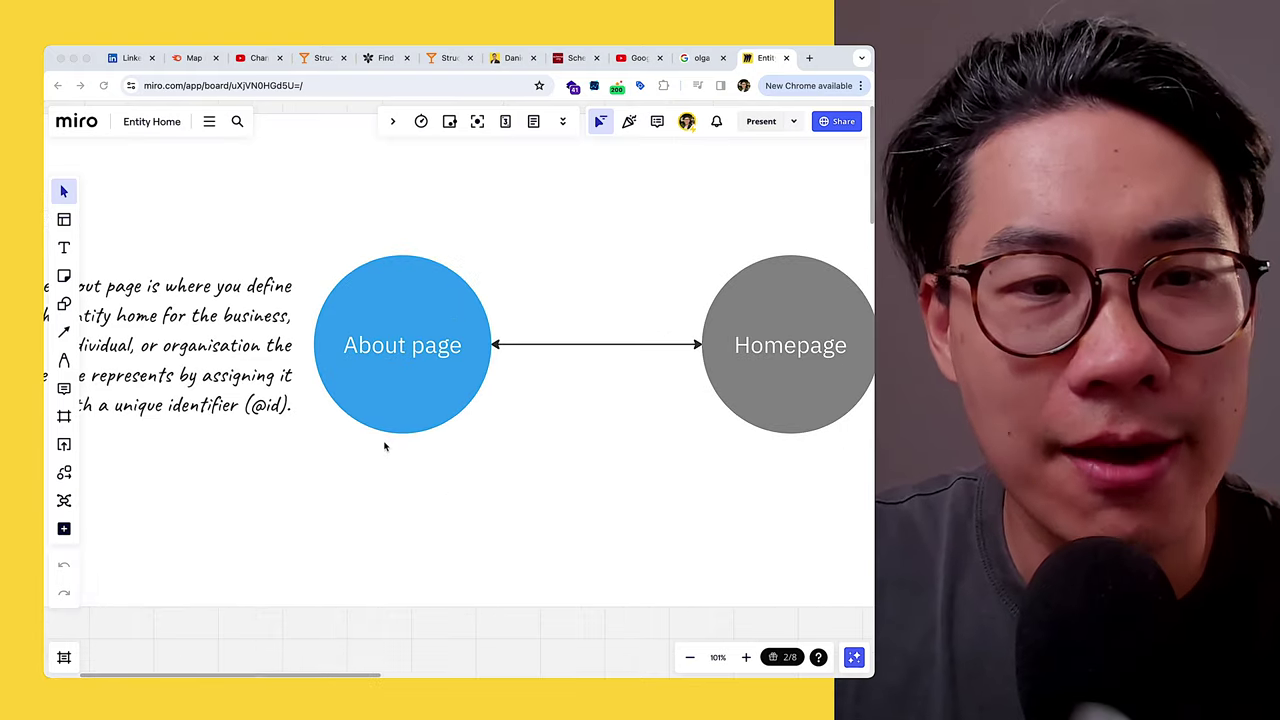
pyautogui.hscroll(5, 602, 500)
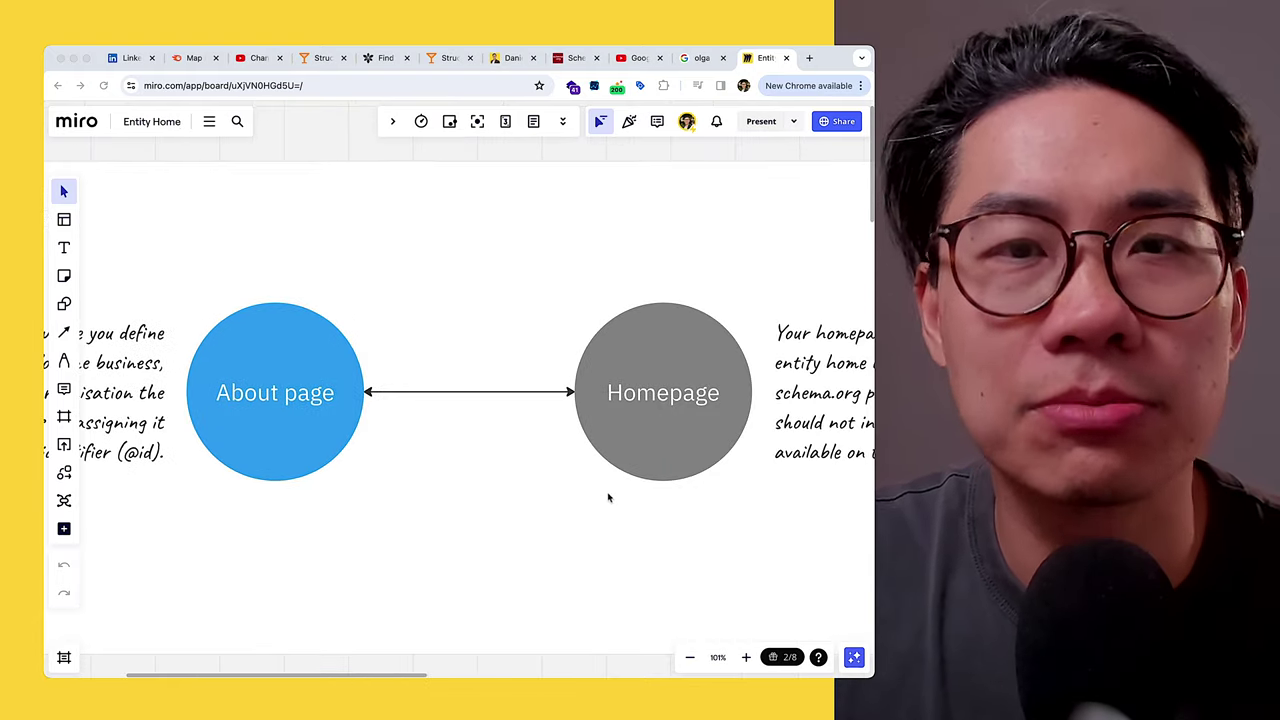
pyautogui.scroll(-5, 423, 503)
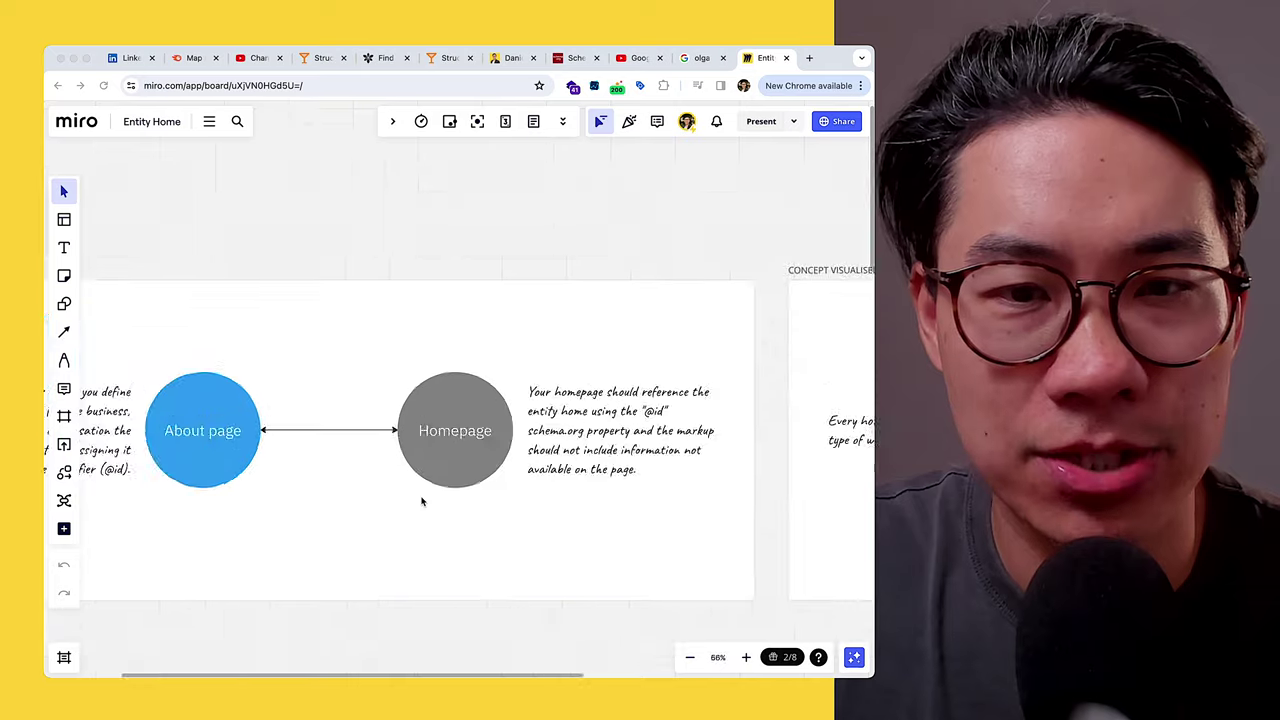
pyautogui.hscroll(-3, 431, 517)
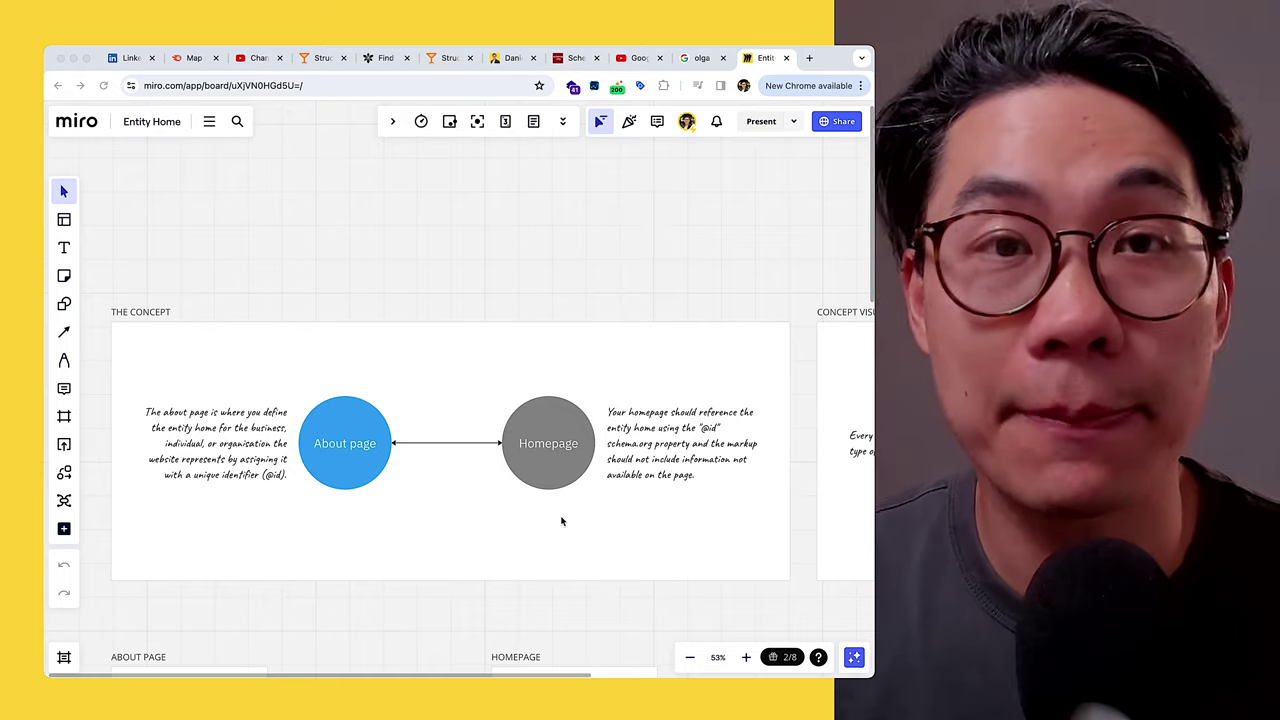
pyautogui.hscroll(10, 561, 521)
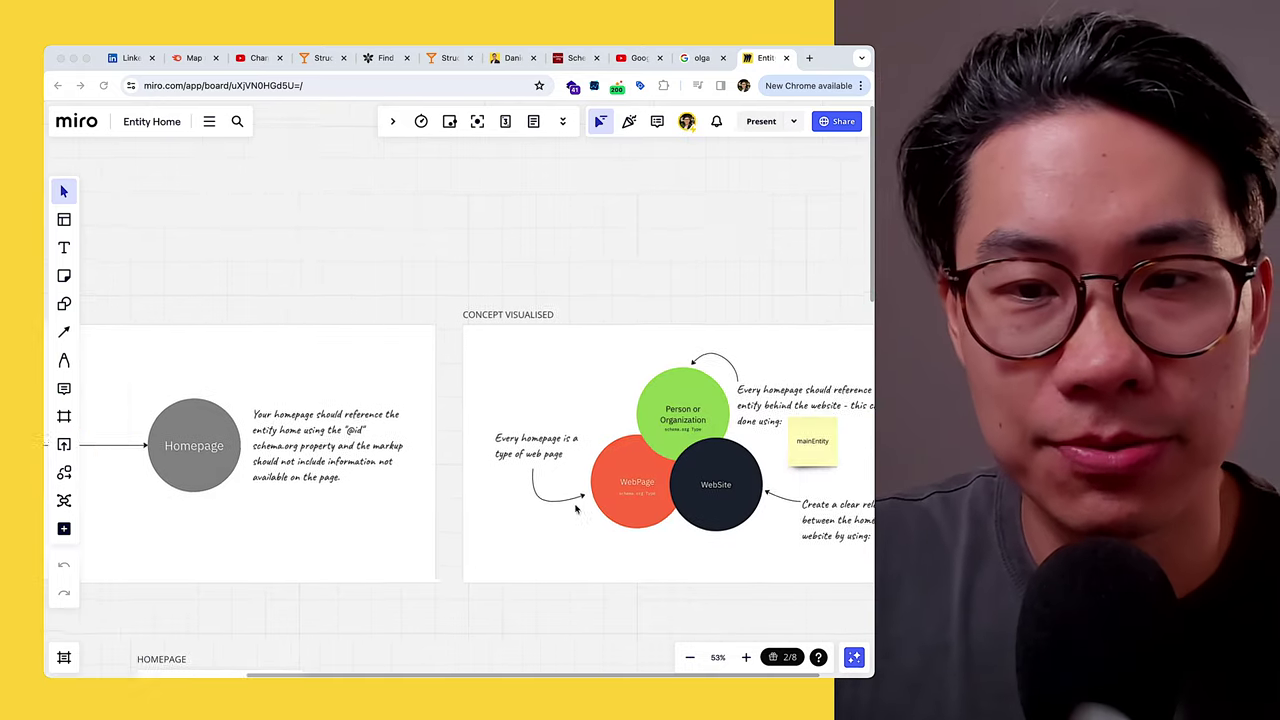
pyautogui.scroll(5, 596, 517)
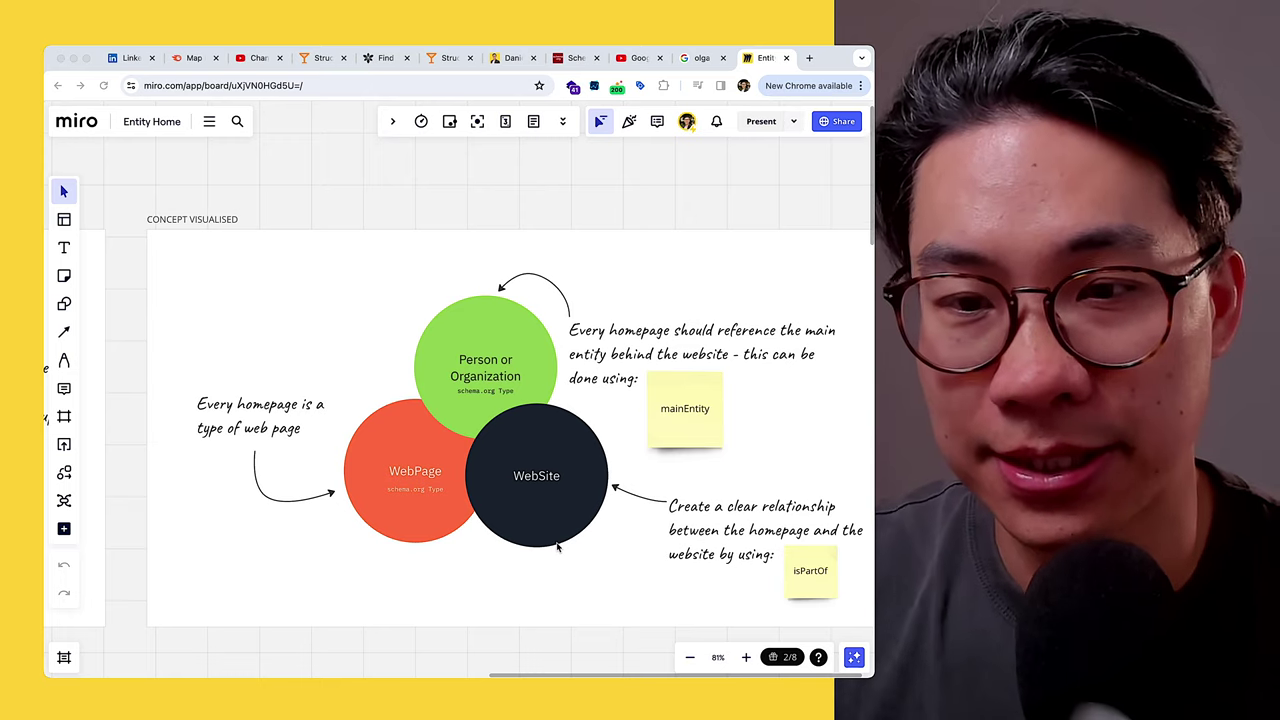
pyautogui.scroll(-4, 510, 550)
pyautogui.hscroll(-5, 611, 543)
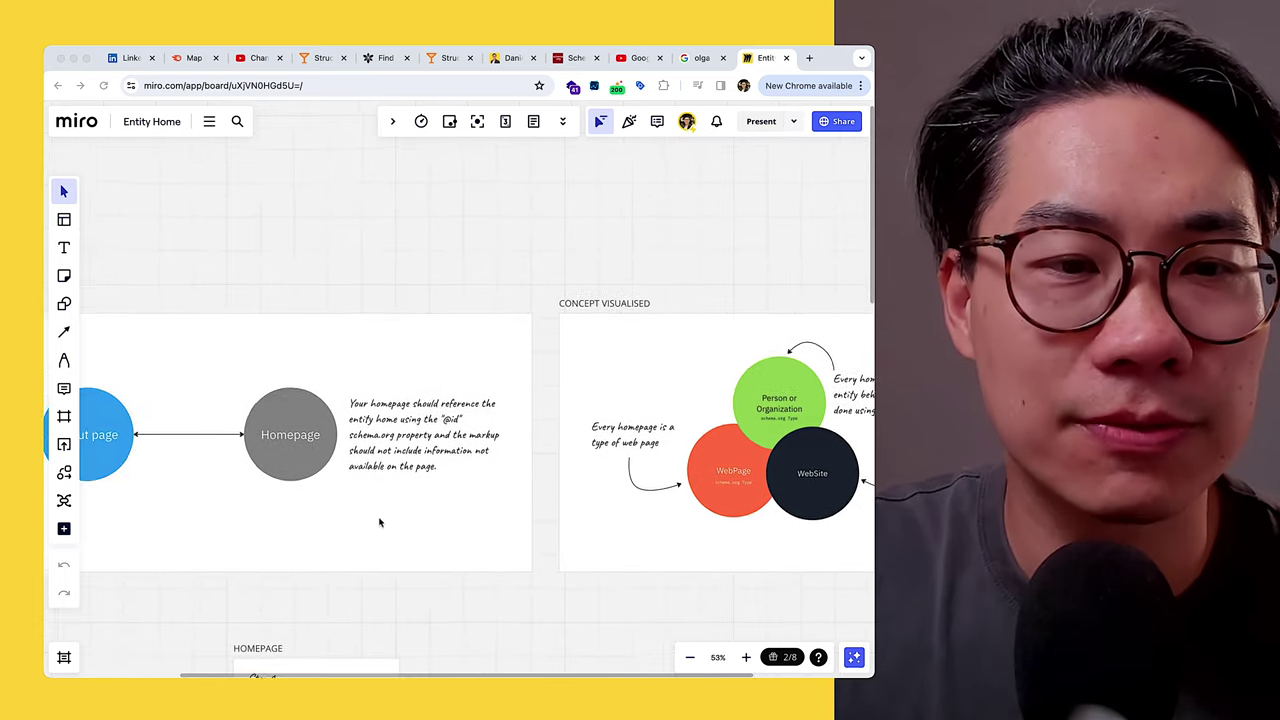
pyautogui.hscroll(-5, 376, 519)
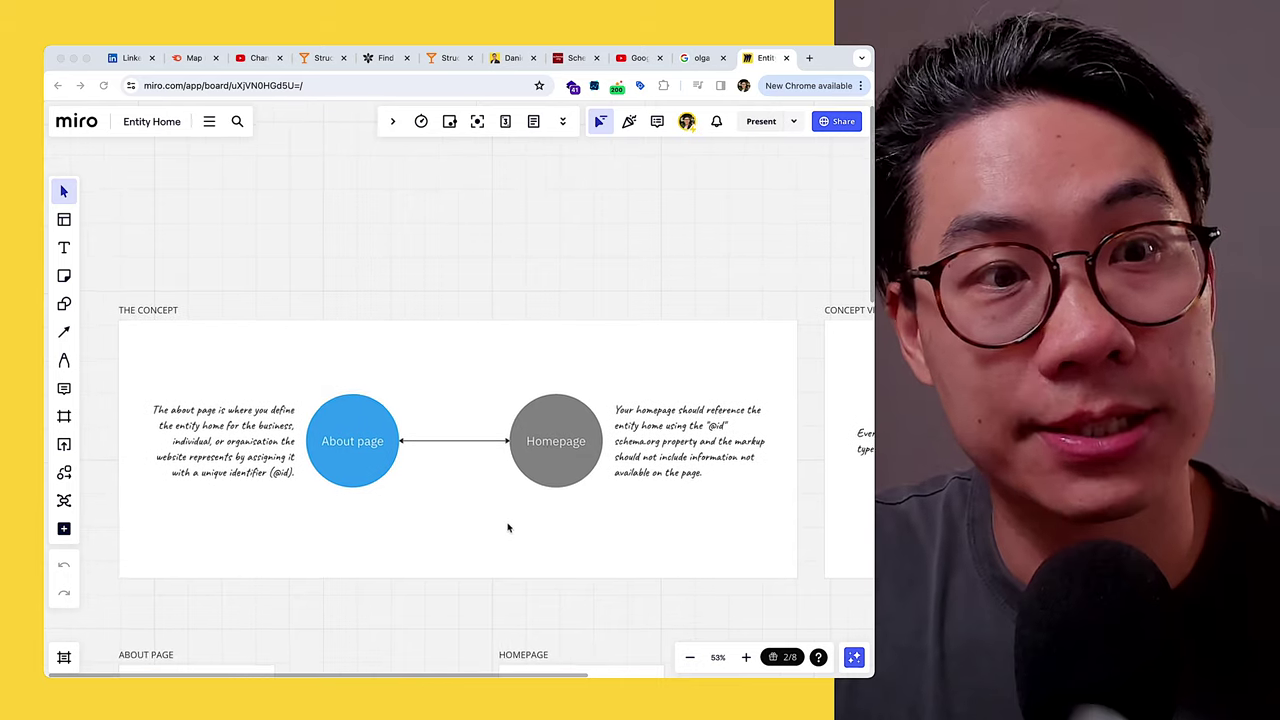
# Zoom in on the About page circle and back out, then switch to the Structured Data Viewer tab.
pyautogui.moveTo(507, 528); pyautogui.dragTo(497, 511)
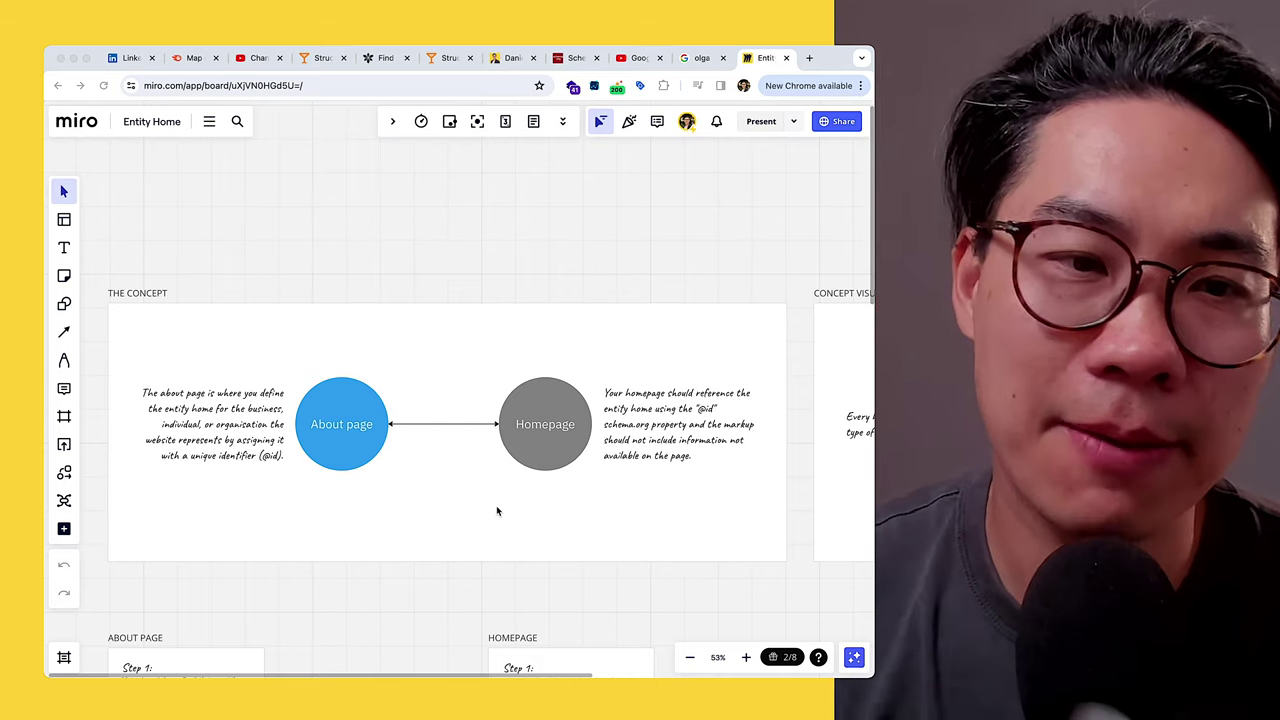
pyautogui.hscroll(-2, 270, 482)
pyautogui.scroll(2, 349, 520)
pyautogui.scroll(5, 303, 464)
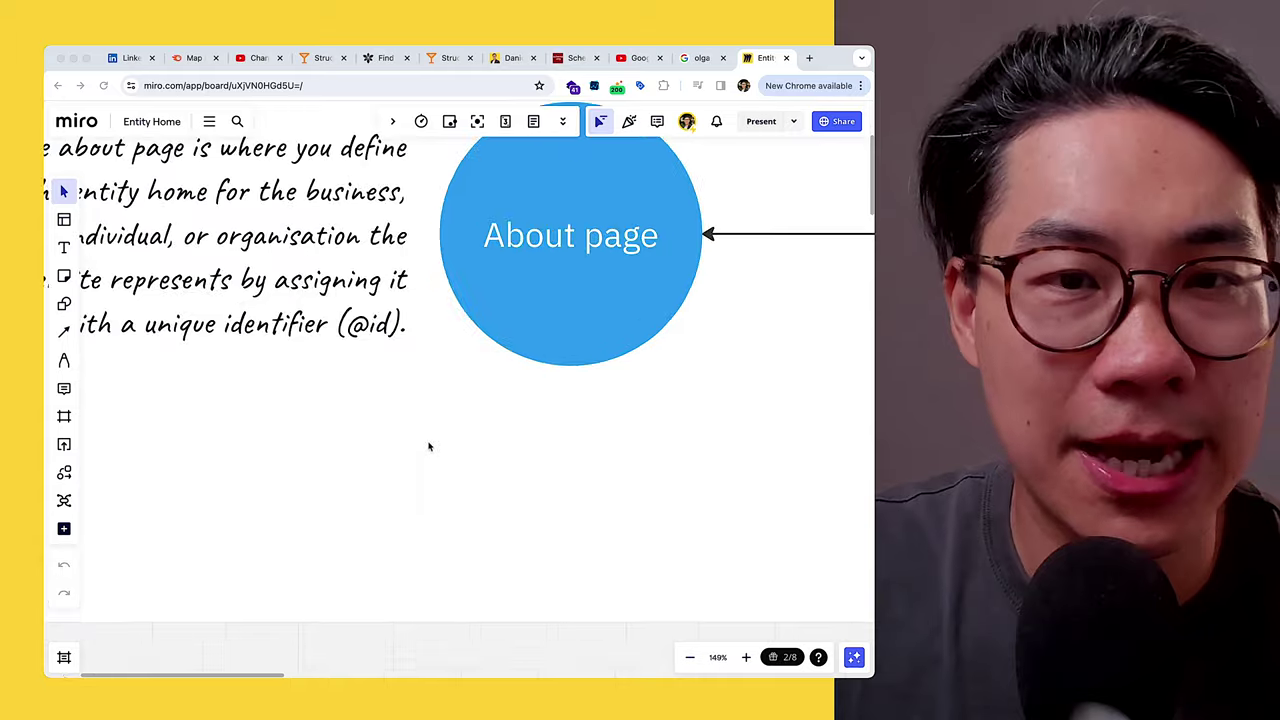
pyautogui.scroll(-5, 581, 515)
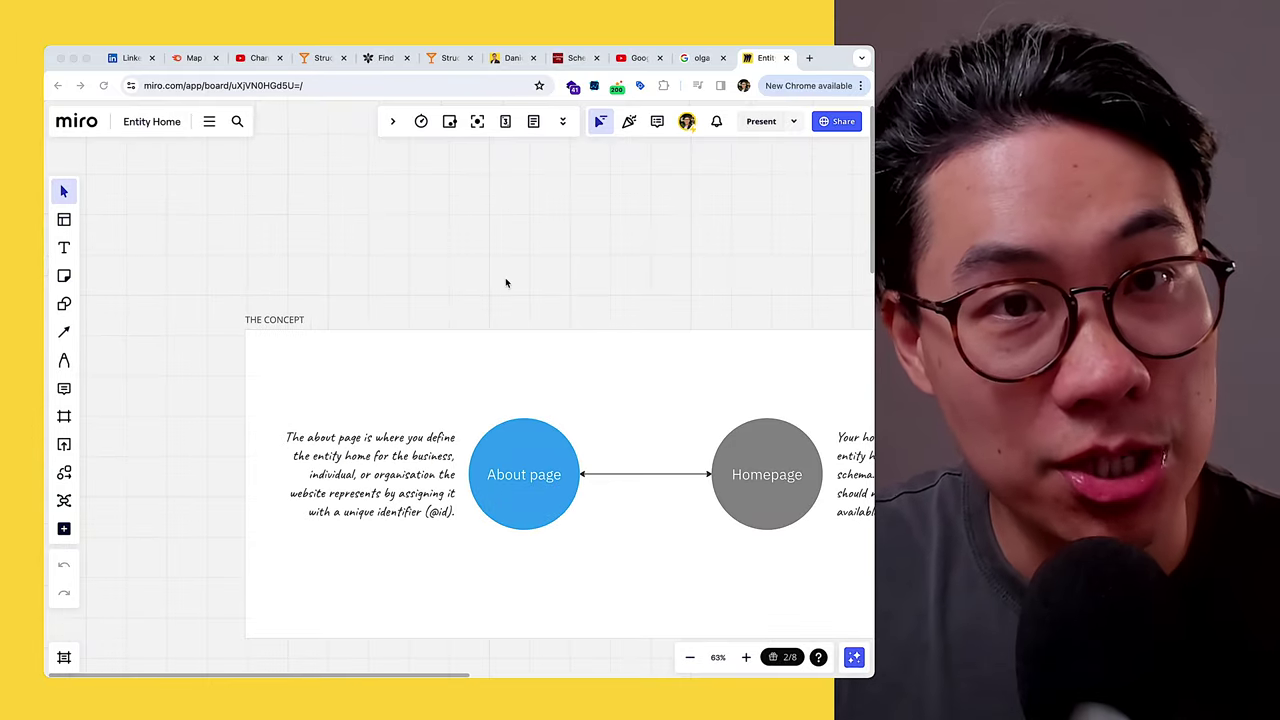
pyautogui.click(462, 62)
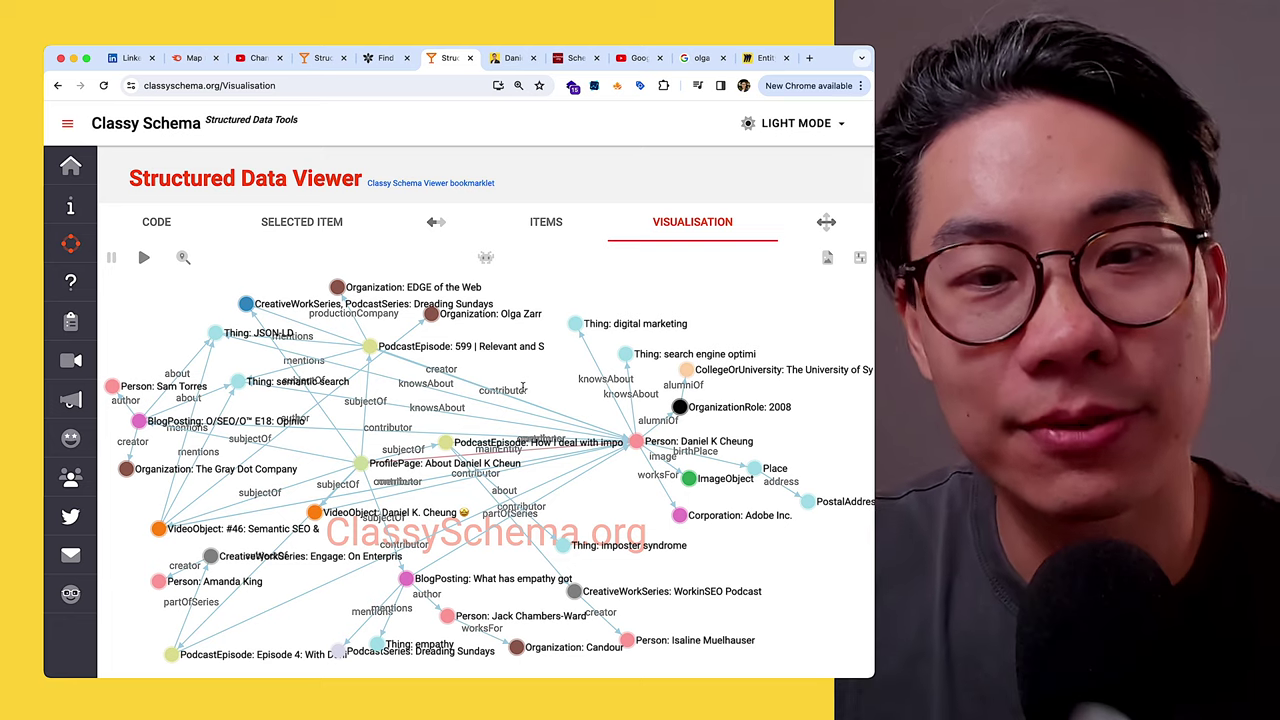
# Rearrange the PodcastEpisode, ProfilePage and VideoObject nodes around the person node, then go to danielkcheung.com.
pyautogui.scroll(-3, 521, 451)
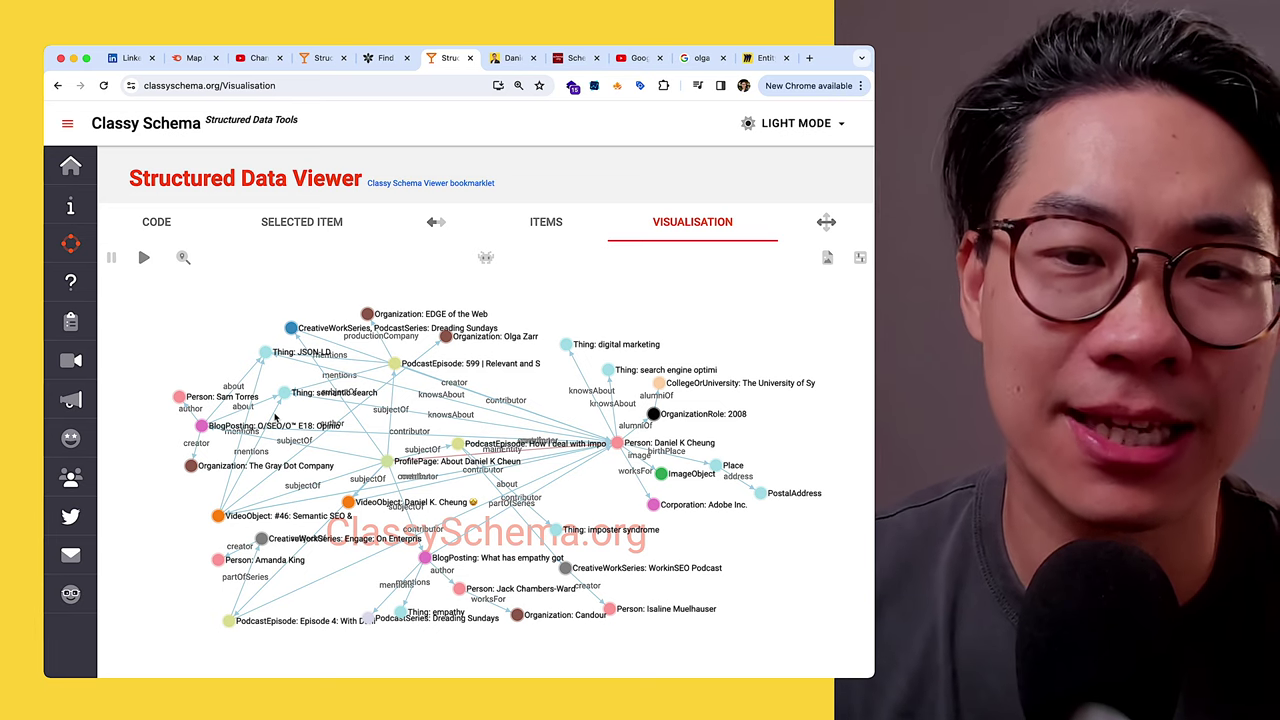
pyautogui.moveTo(460, 446); pyautogui.dragTo(579, 490)
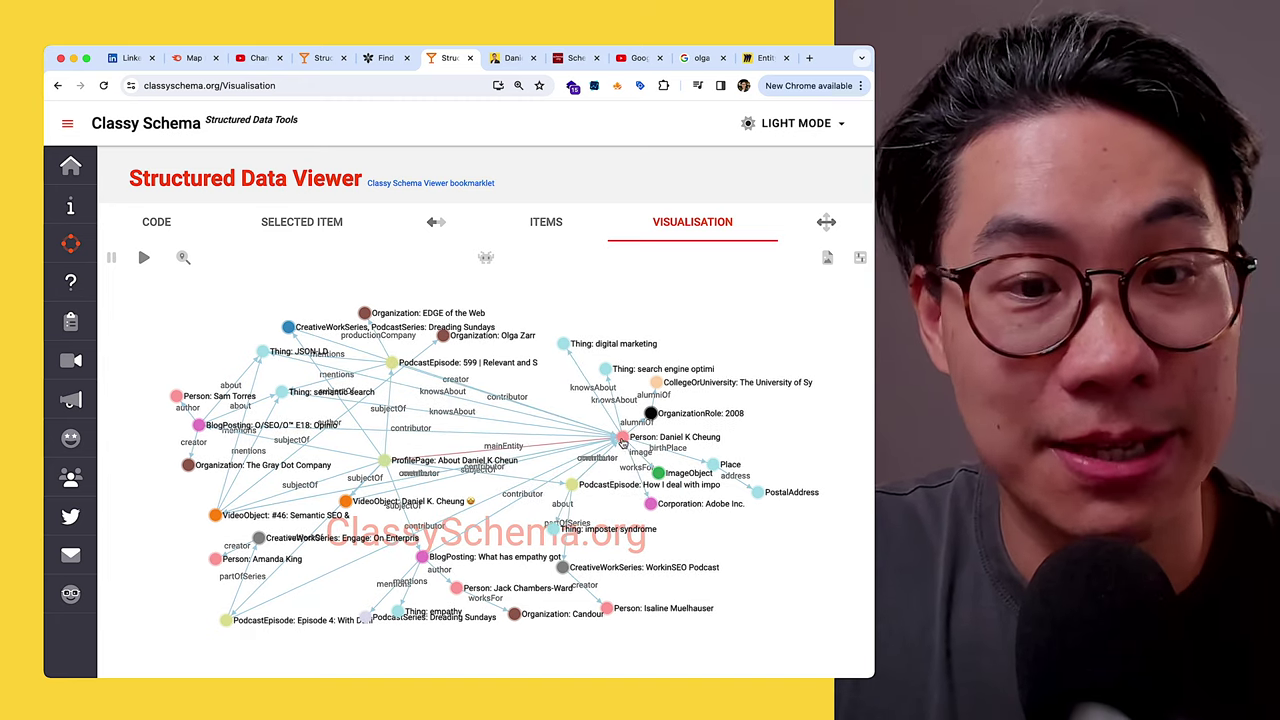
pyautogui.moveTo(388, 465); pyautogui.dragTo(414, 456)
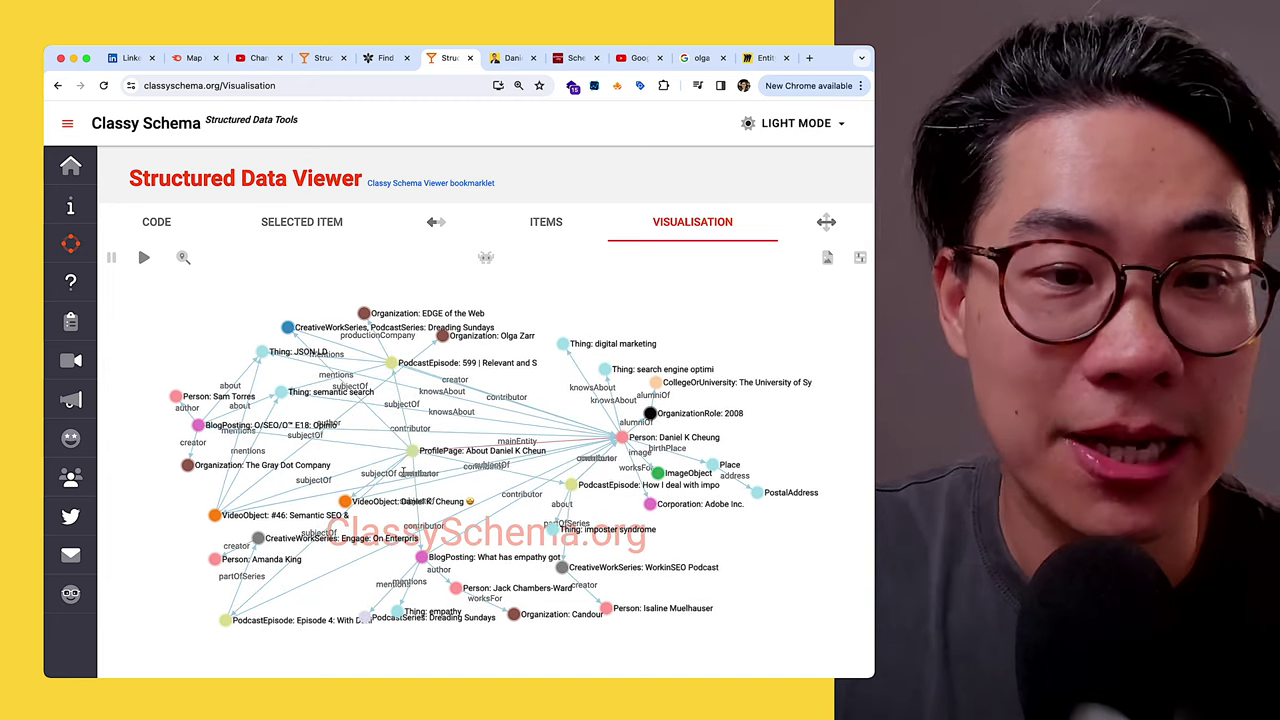
pyautogui.moveTo(347, 503); pyautogui.dragTo(321, 512)
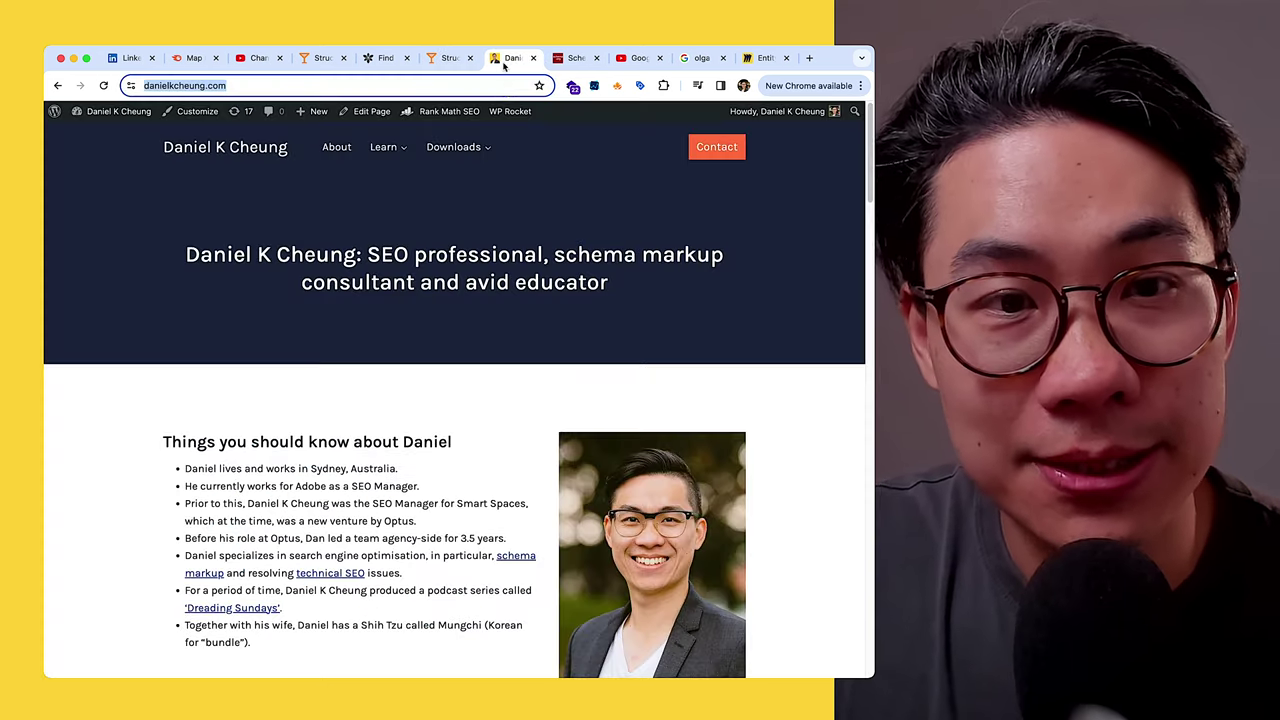
pyautogui.click(510, 58)
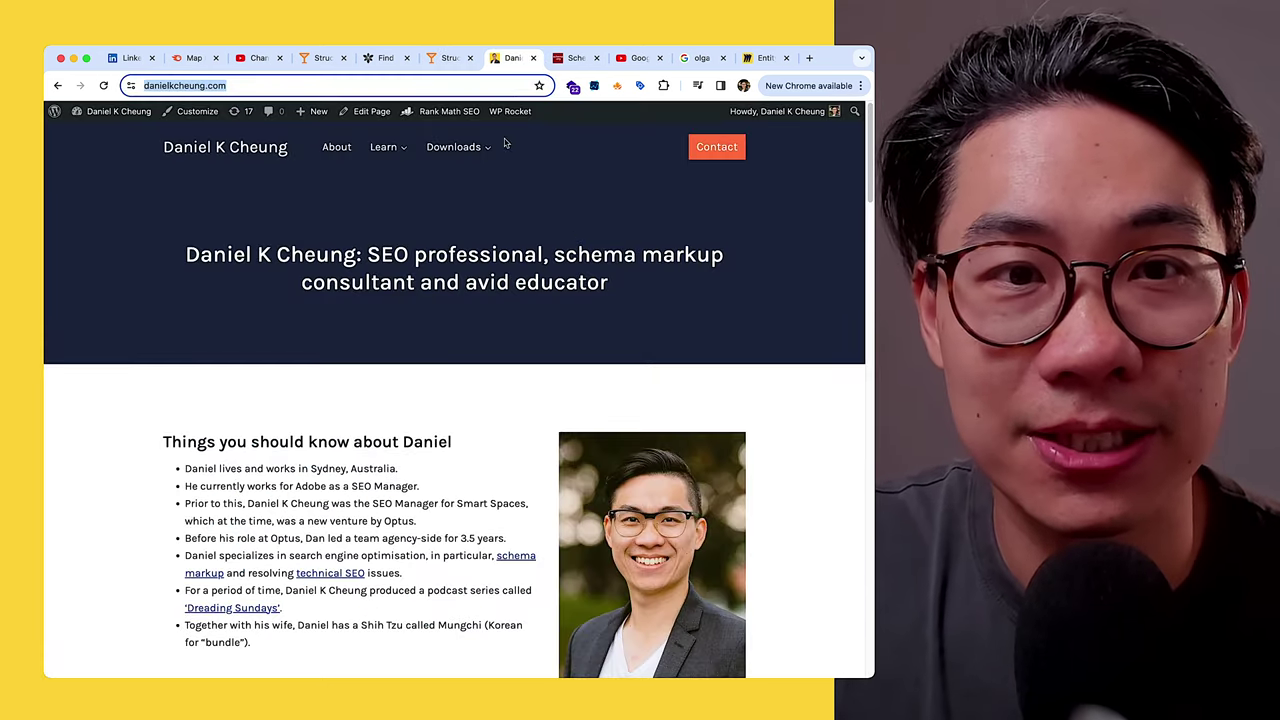
# Load danielkcheung.com/about/ and highlight the About page heading.
pyautogui.press('Return')
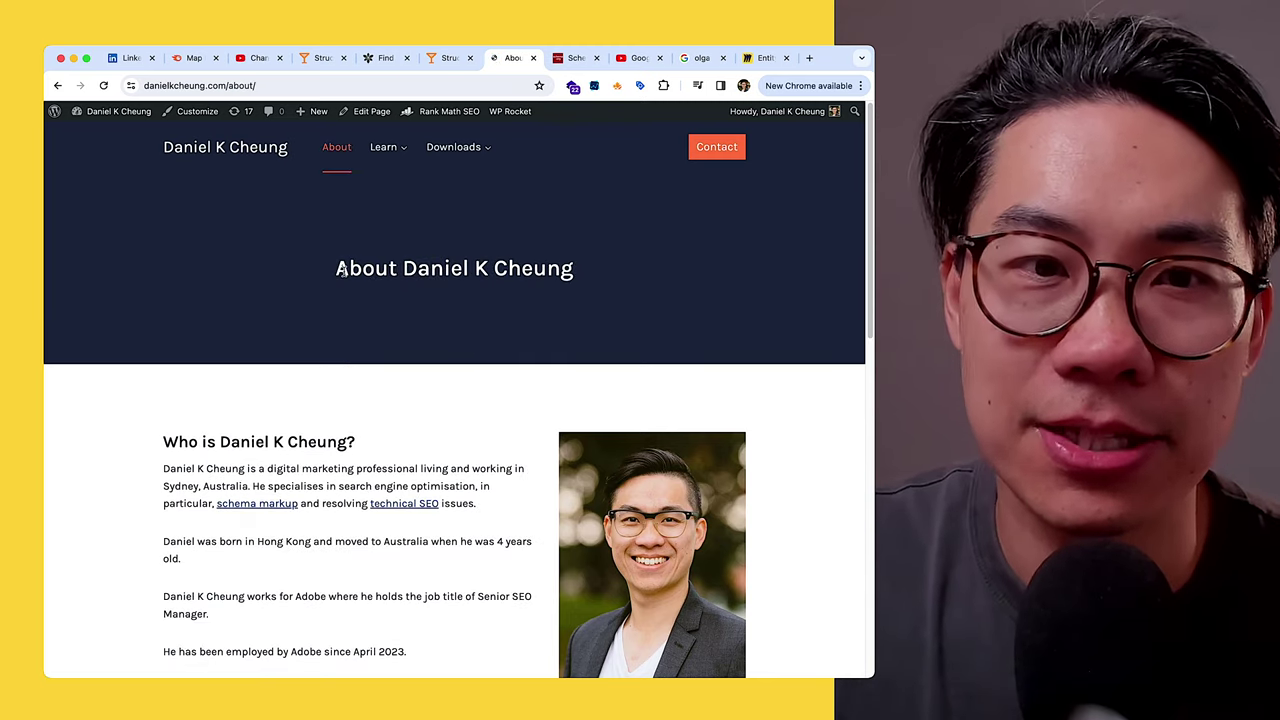
pyautogui.moveTo(340, 268); pyautogui.dragTo(648, 278)
pyautogui.click(588, 296)
pyautogui.scroll(-3, 586, 305)
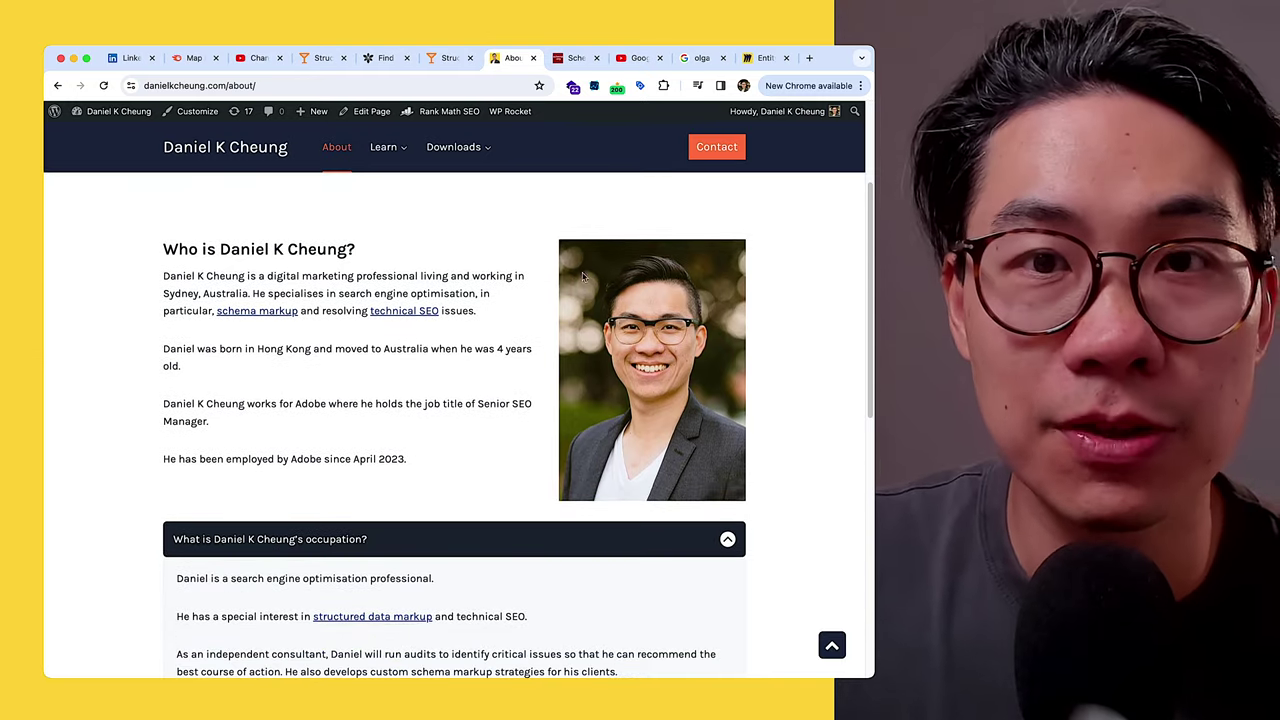
# Flip between the About page and the structured data graph to compare them.
pyautogui.click(446, 60)
pyautogui.click(513, 59)
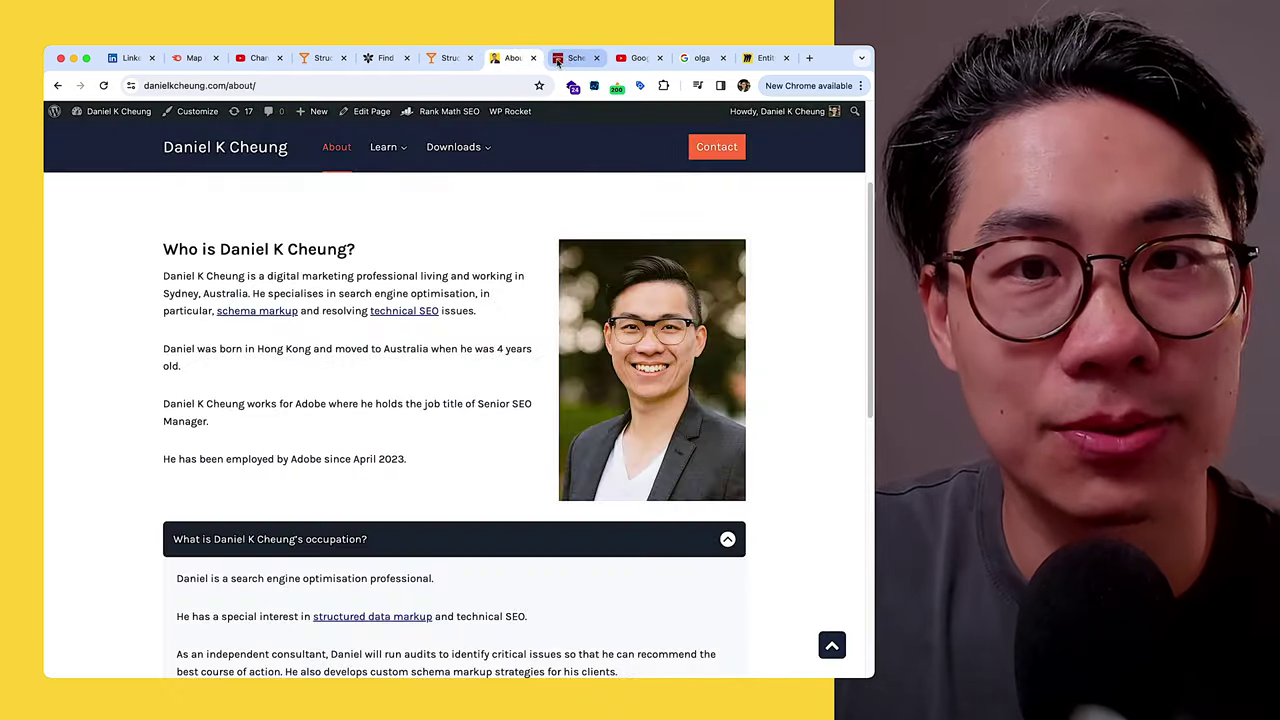
pyautogui.click(565, 60)
pyautogui.click(513, 59)
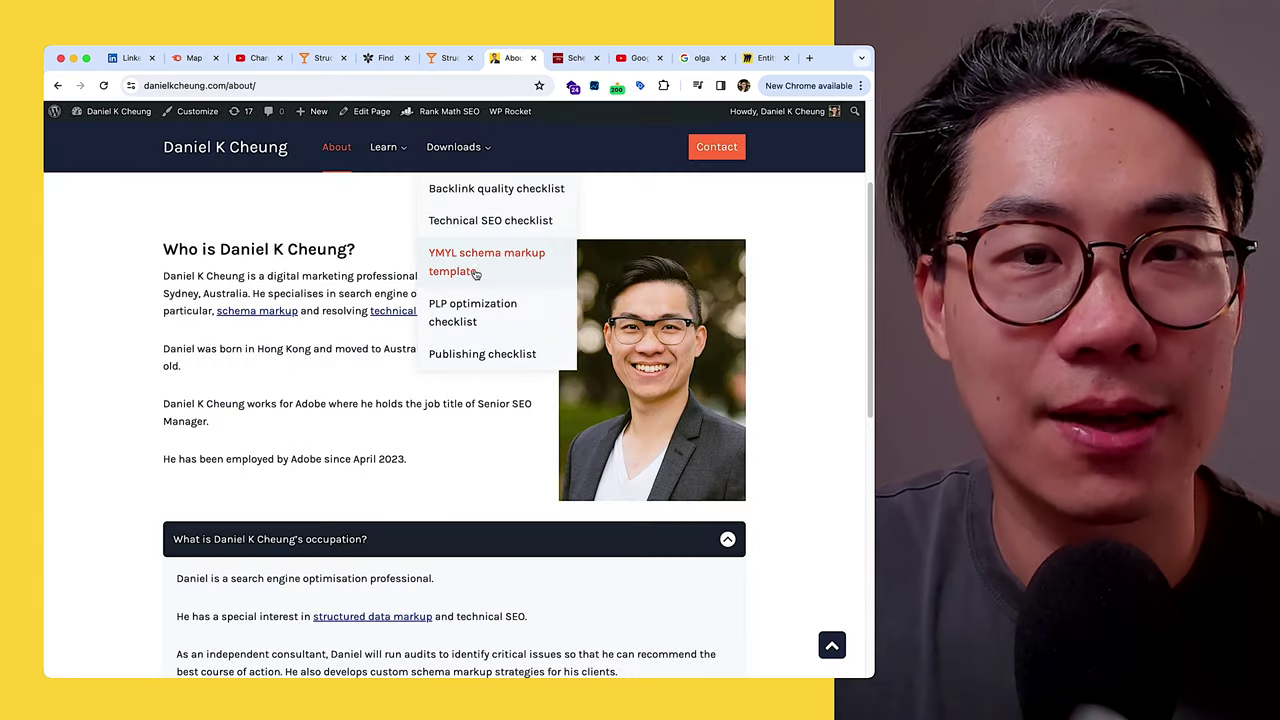
pyautogui.click(446, 58)
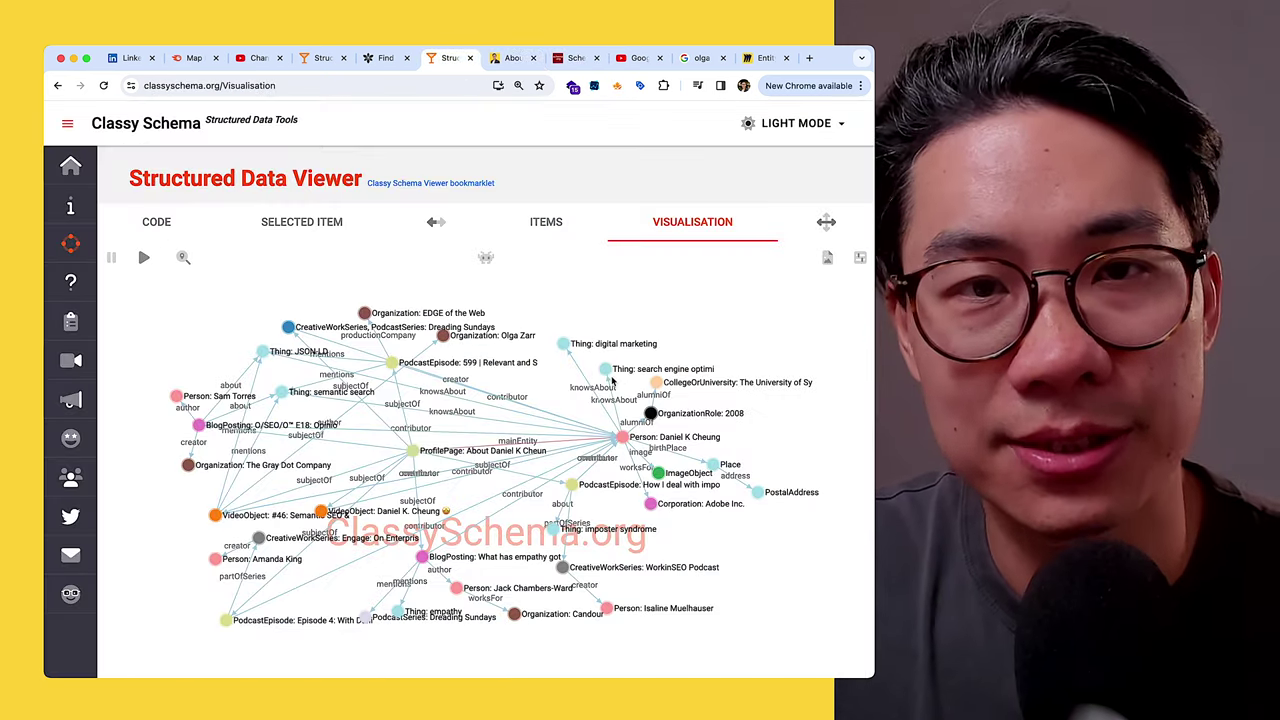
pyautogui.click(510, 59)
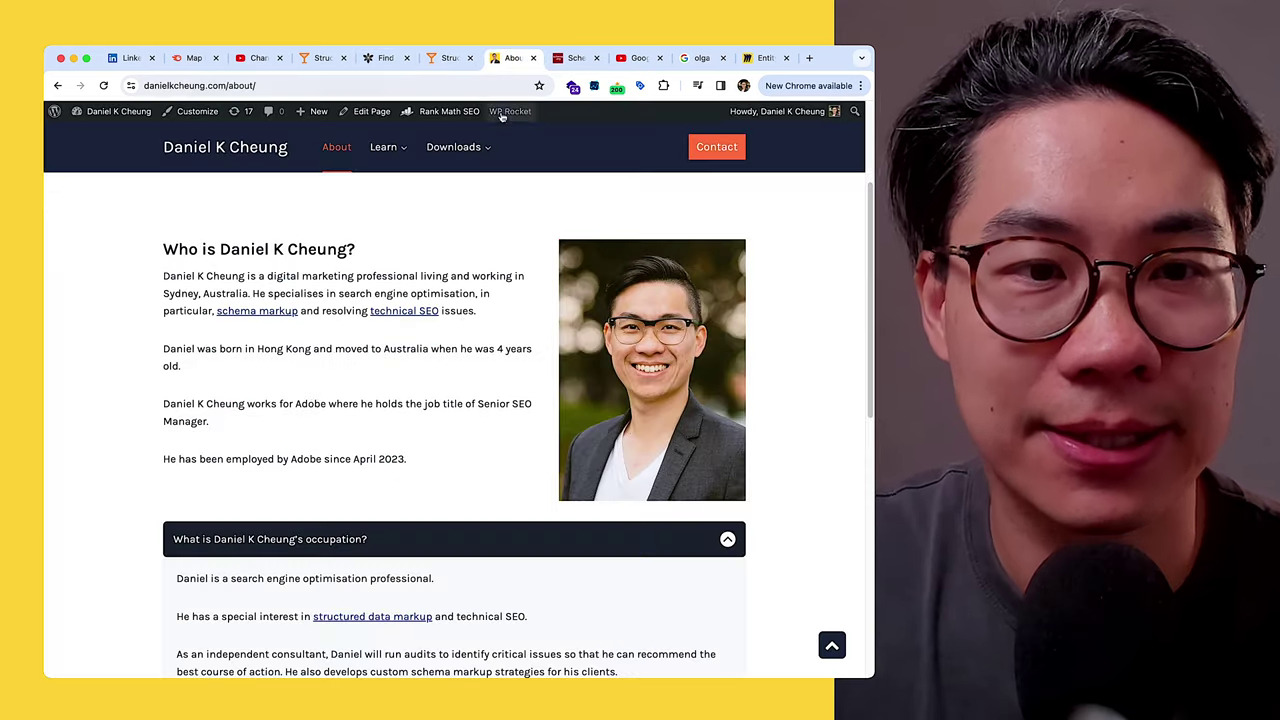
# Read down through the bio and FAQ questions, then switch back to the Structured Data Viewer graph.
pyautogui.scroll(-2, 346, 358)
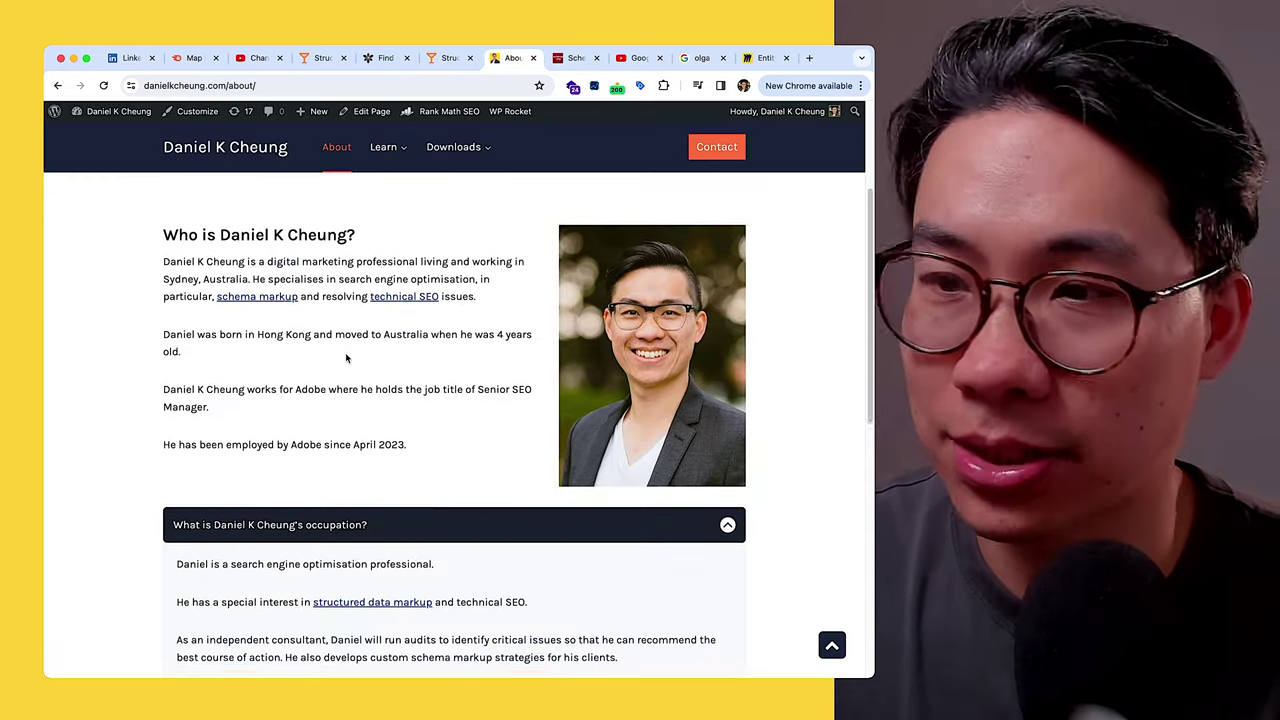
pyautogui.scroll(-2, 346, 358)
pyautogui.scroll(-3, 347, 358)
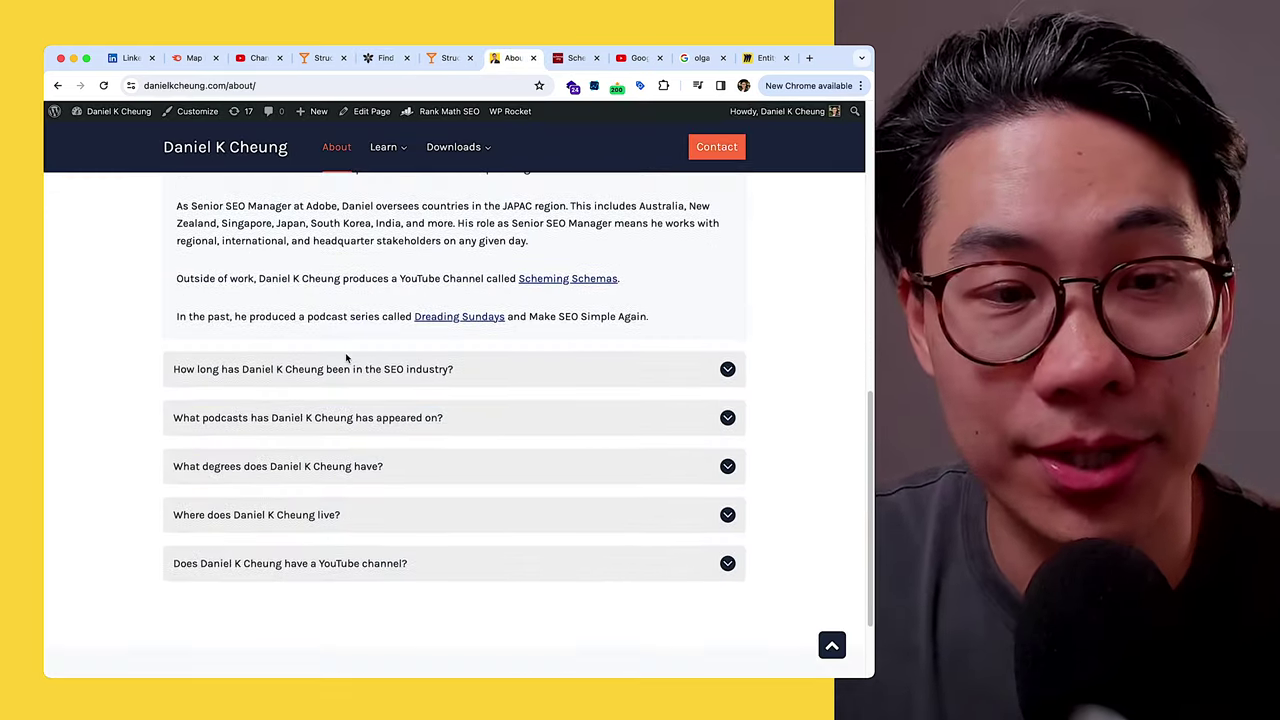
pyautogui.moveTo(453, 147)
pyautogui.scroll(10, 456, 308)
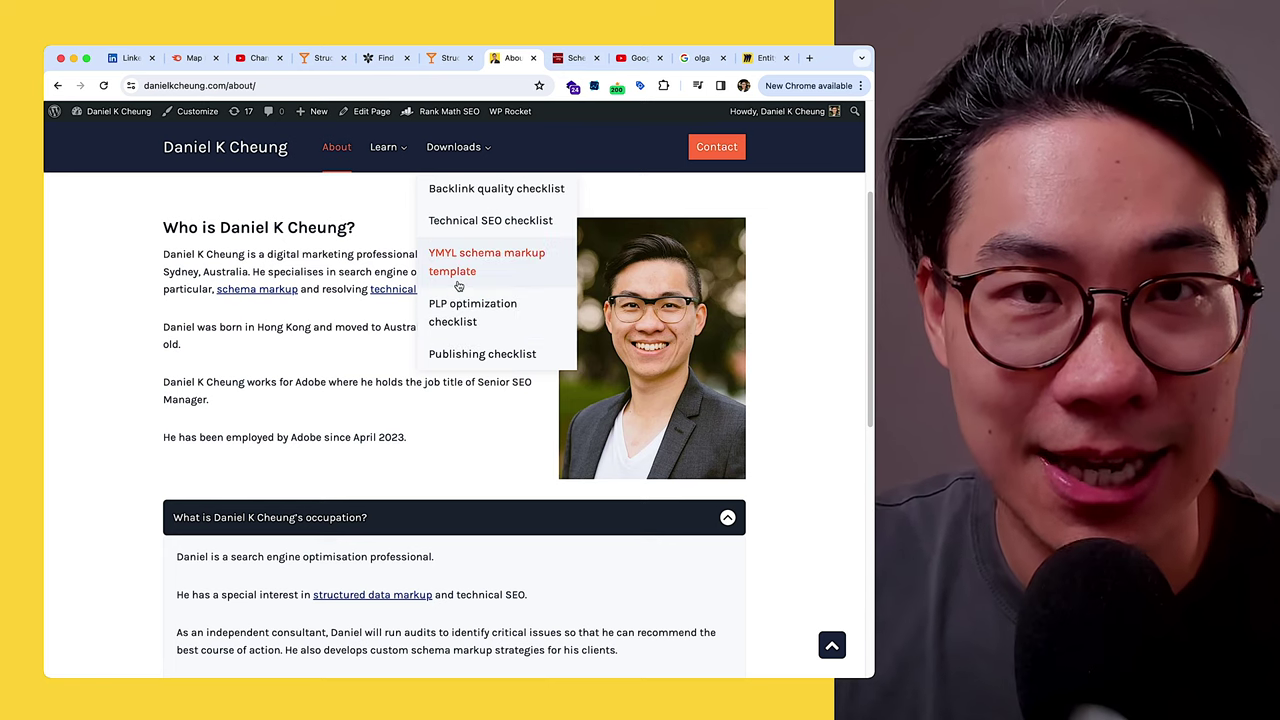
pyautogui.click(448, 58)
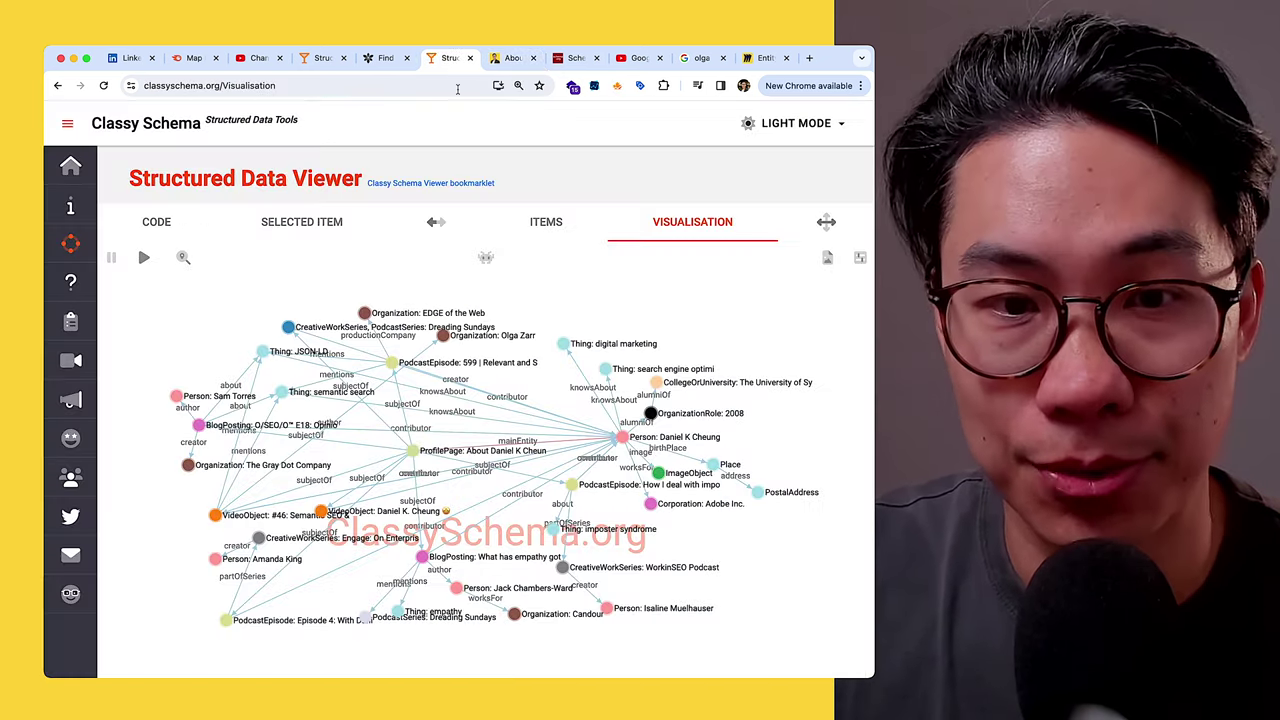